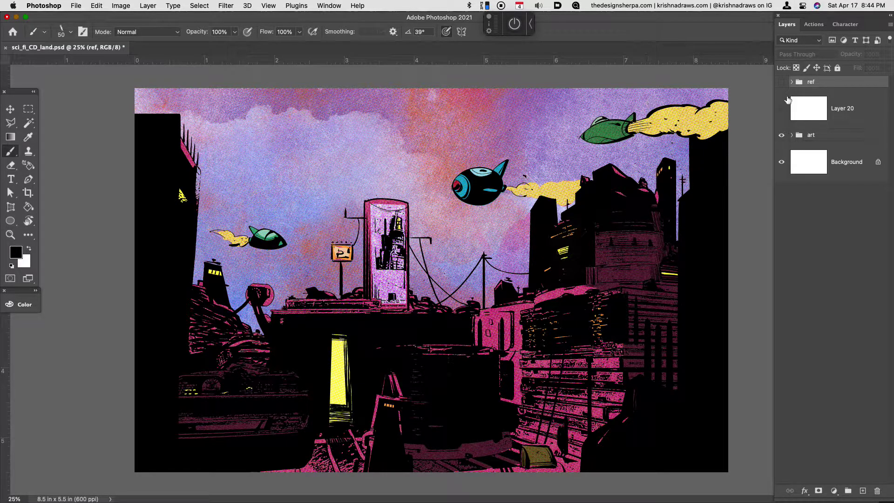
- Show the ref group and Layer 20 over the artwork, and select the kms_3758 photo layer inside the ref group
drag(782, 120, 780, 83)
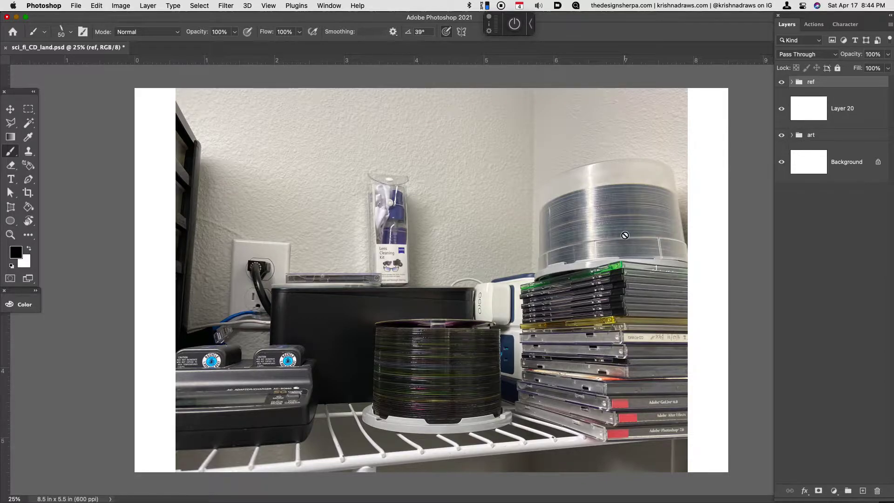
drag(781, 111, 781, 82)
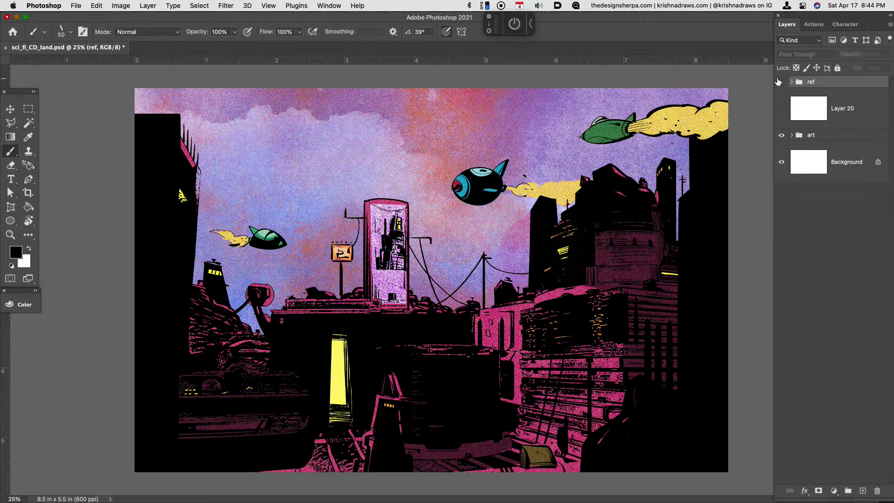
drag(781, 83, 780, 111)
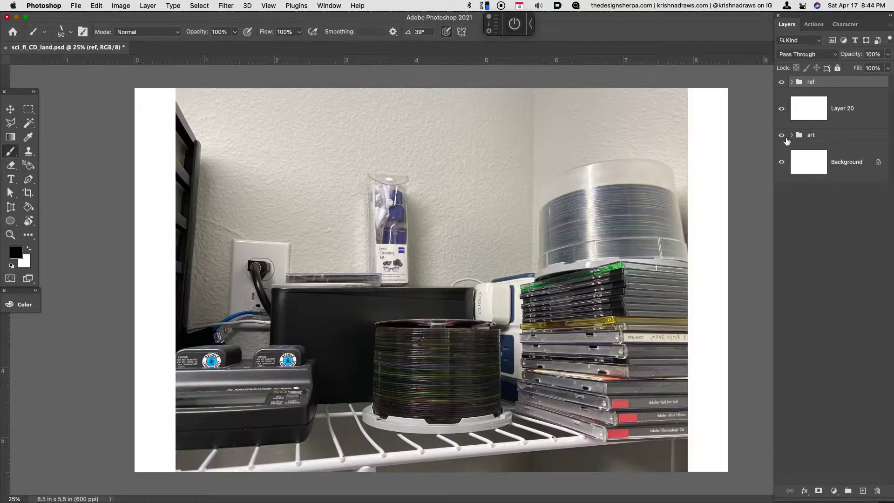
click(792, 82)
click(811, 104)
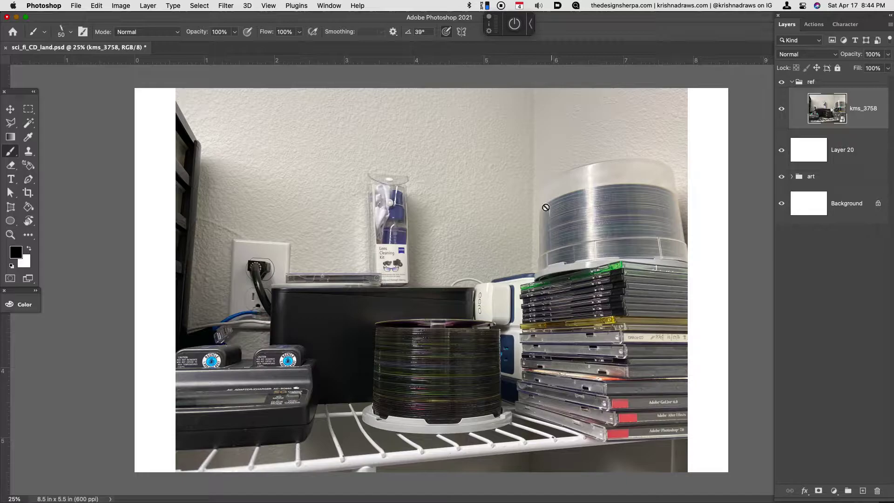
- Apply the Stamp filter from the Filter Gallery to the photo with Light/Dark Balance 25 and Smoothness 5
click(230, 7)
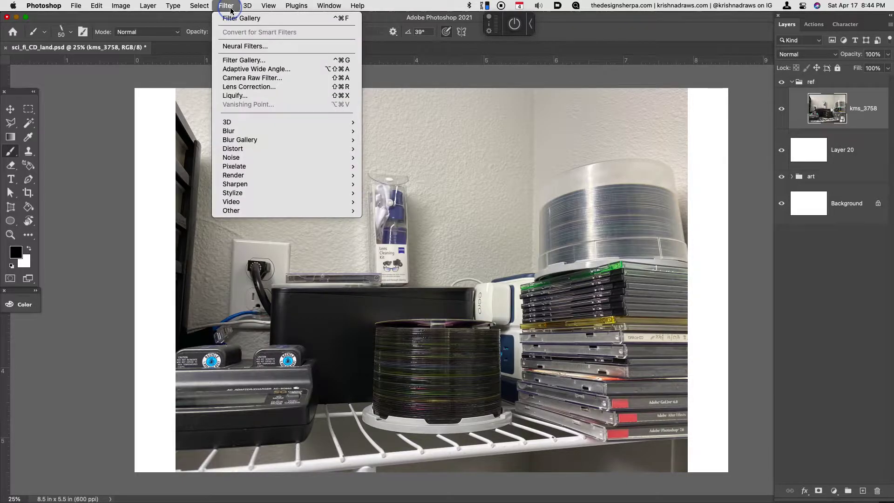
click(237, 20)
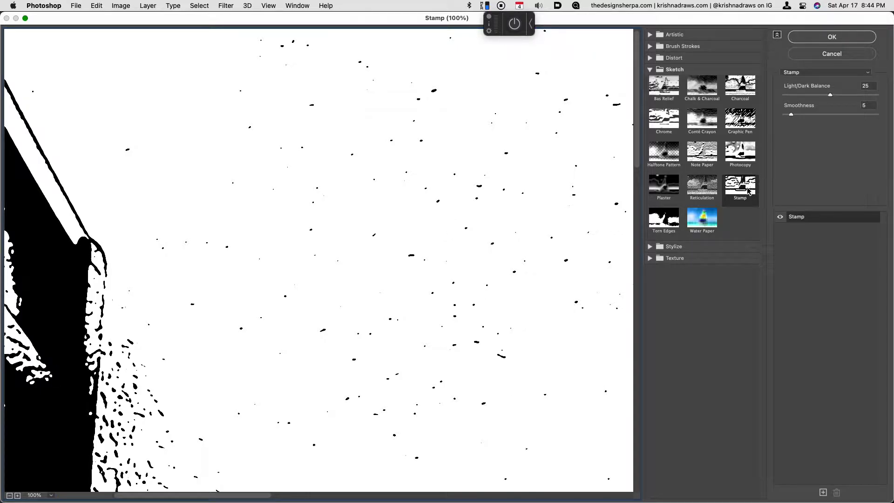
click(650, 70)
click(650, 70)
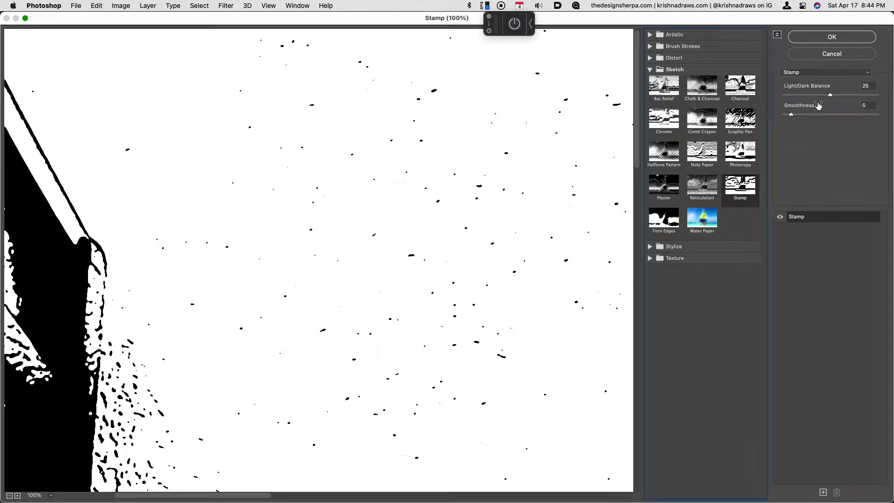
click(9, 495)
click(9, 495)
click(10, 495)
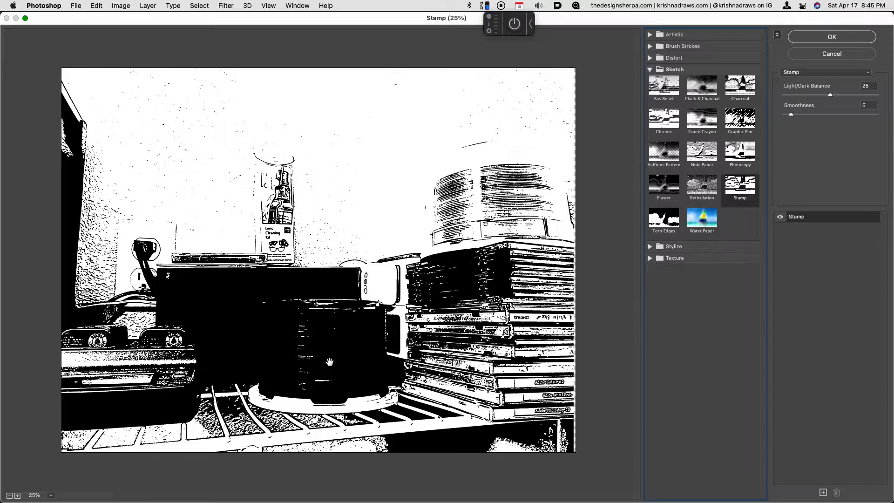
click(833, 37)
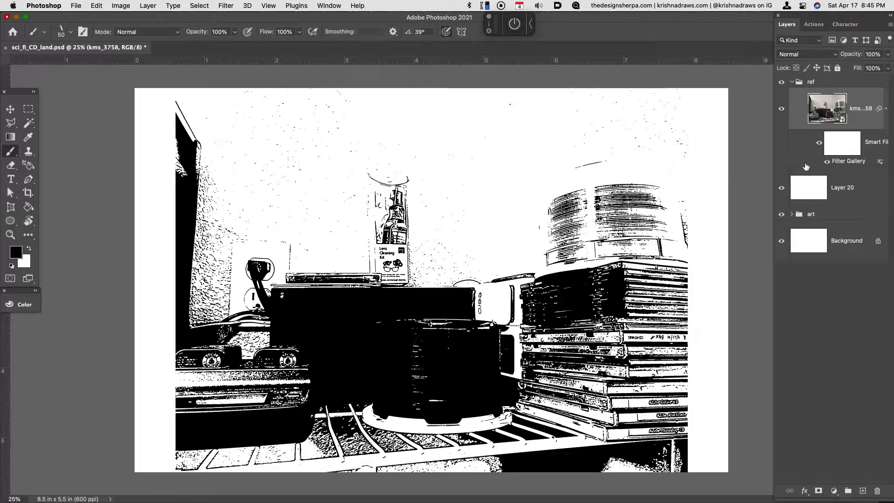
- Copy only the black areas of the stamped photo to a new layer using an inverted Magic Wand selection, and hide the kms_3758 layer
key(w)
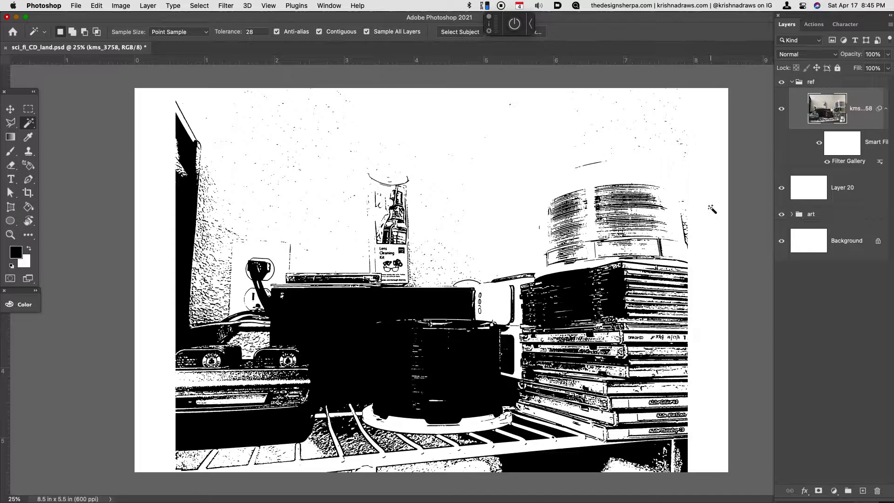
click(712, 209)
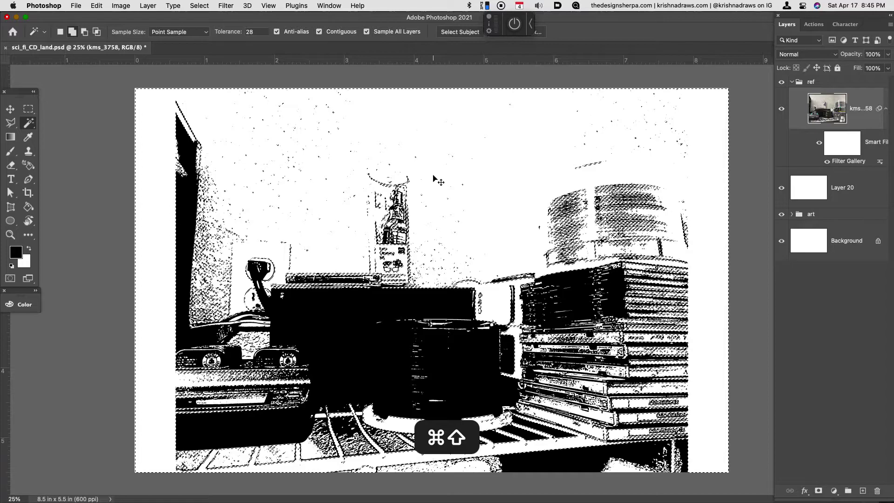
key(super+shift+i)
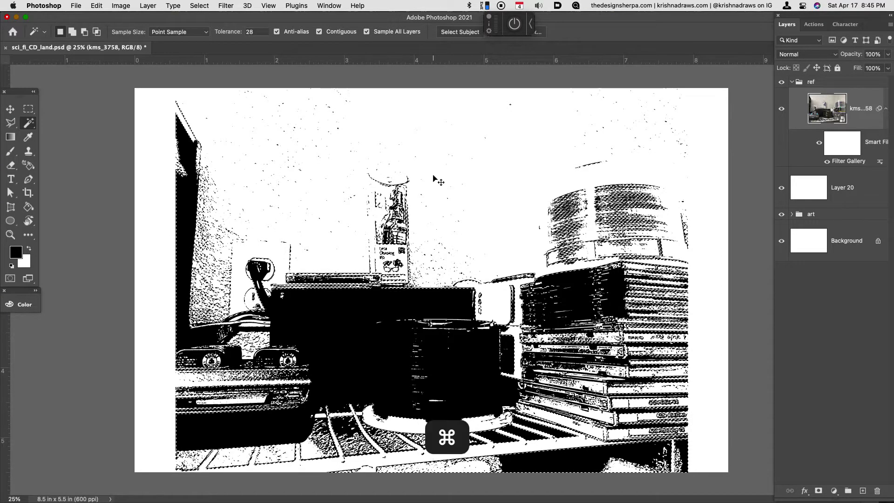
key(super+j)
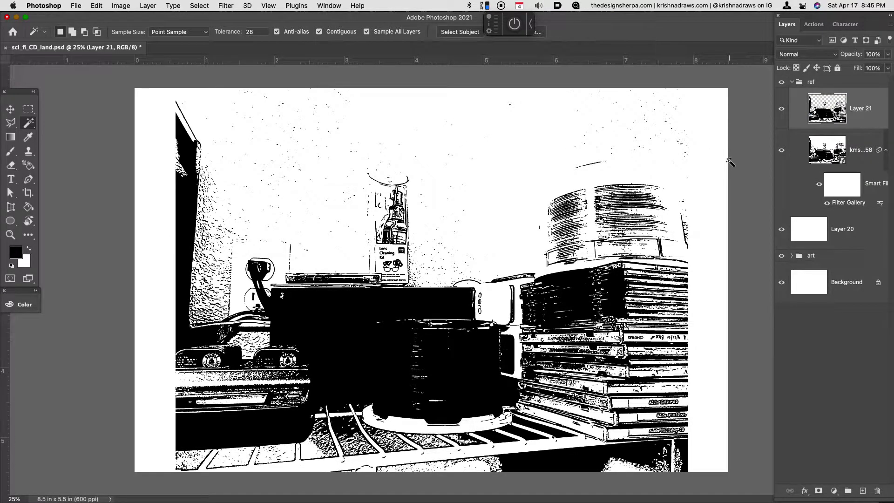
click(782, 151)
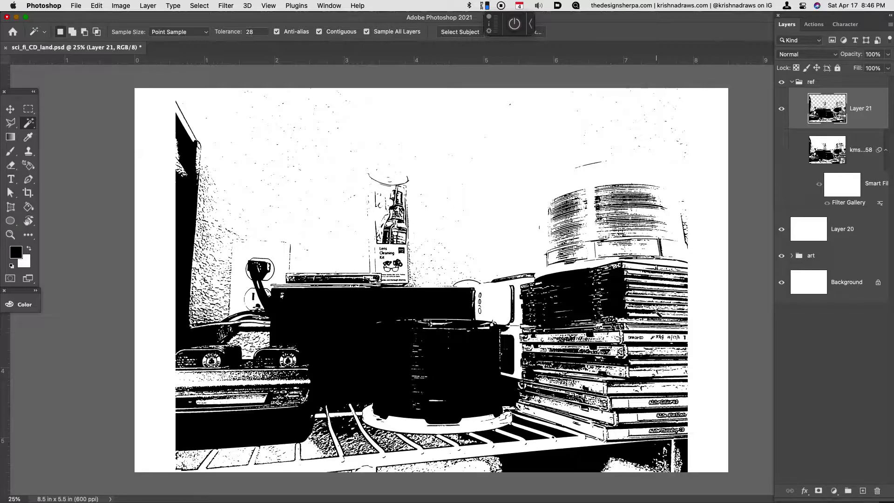
- On a new layer, brush the outline of a small box-shaped building with windows and a doorway on top of the disc spindle
key(super+alt+shift+n)
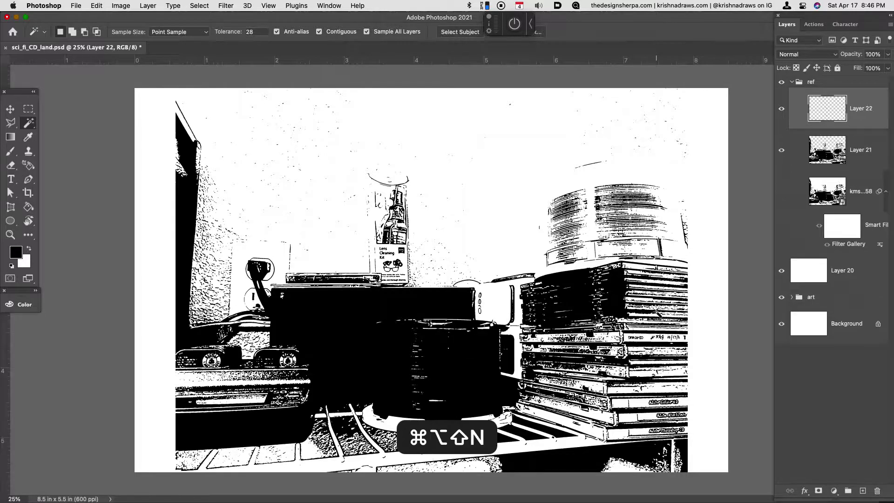
key(super+equal)
key(b)
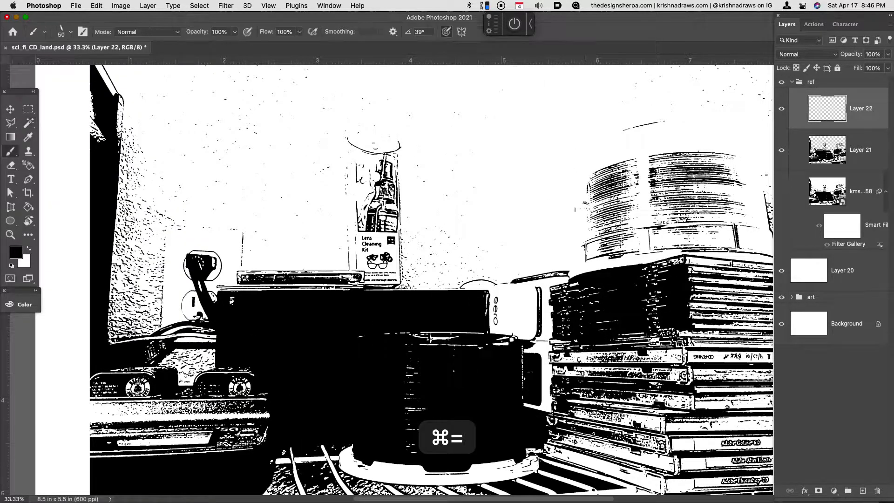
drag(624, 130, 623, 161)
mouse_move(624, 129)
mouse_down()
mouse_move(670, 117)
mouse_move(670, 152)
mouse_up()
mouse_move(670, 117)
mouse_down()
mouse_move(701, 125)
mouse_move(700, 153)
mouse_up()
mouse_move(624, 132)
mouse_down()
mouse_move(661, 127)
mouse_move(629, 137)
mouse_up()
drag(635, 130, 661, 134)
mouse_move(632, 160)
mouse_down()
mouse_move(638, 148)
mouse_move(650, 155)
mouse_up()
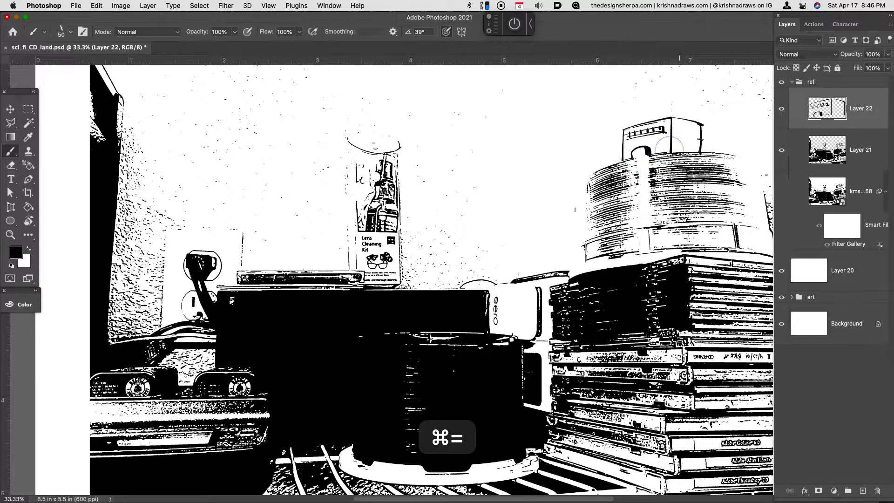
key(super+i)
key(super+z)
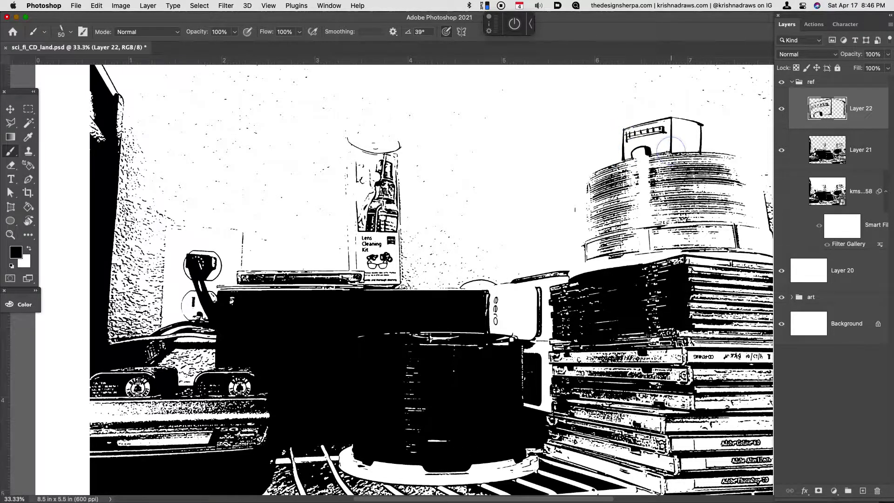
key(super+z)
- Fill the front and side walls of the rooftop building with black and brush dark strokes into its doorway
key(g)
click(648, 139)
click(688, 136)
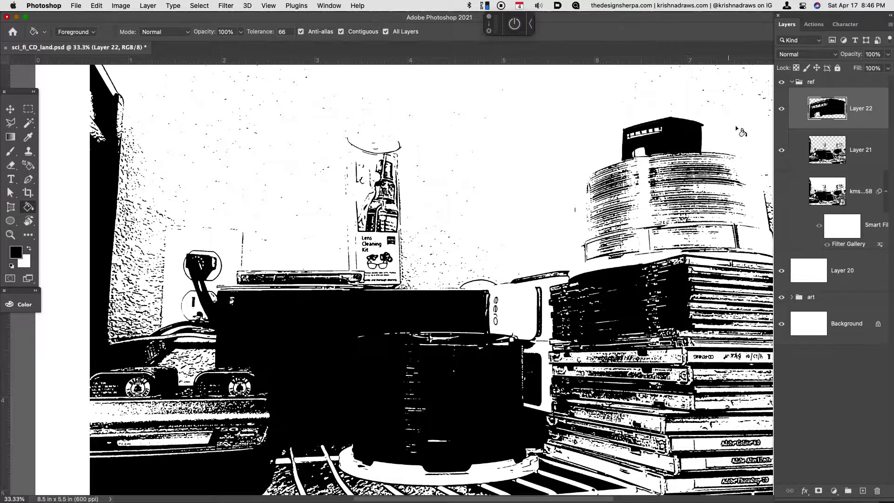
key(b)
mouse_move(637, 153)
mouse_down()
mouse_move(644, 161)
mouse_move(644, 142)
mouse_up()
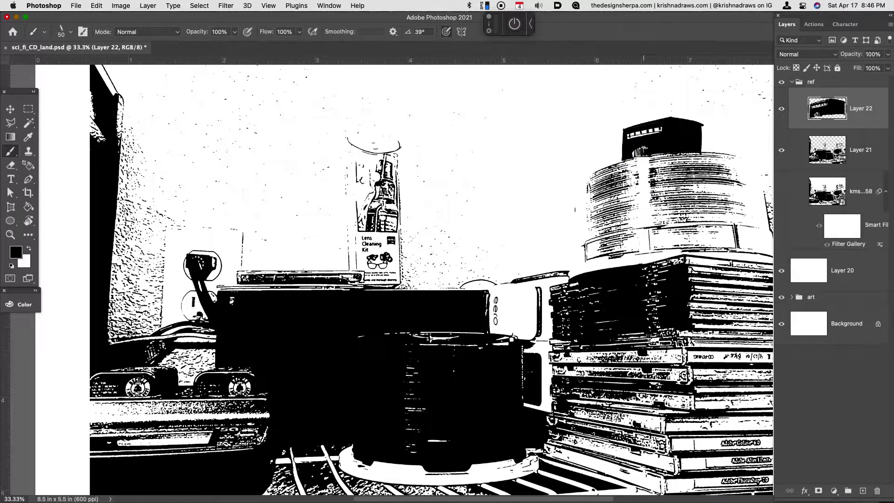
- Trim the rooftop building's right edge straight by cutting away a narrow strip with the Polygonal Lasso
key(l)
click(699, 153)
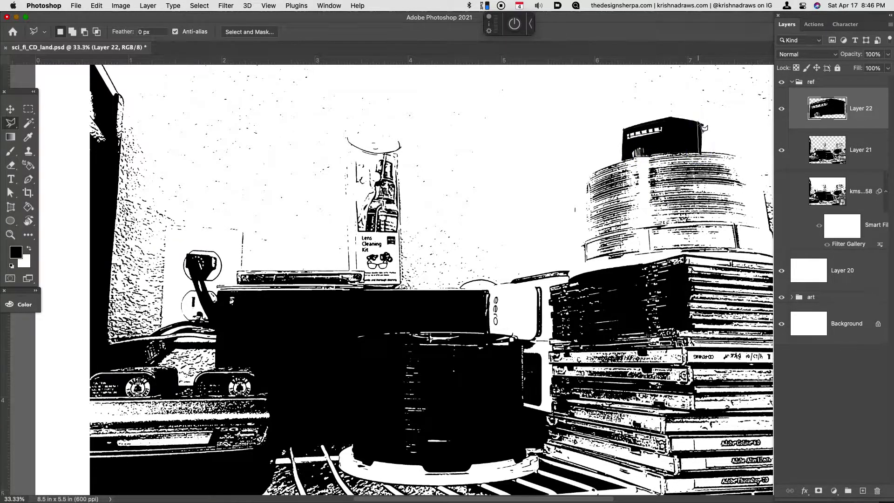
click(698, 114)
click(699, 154)
key(super+x)
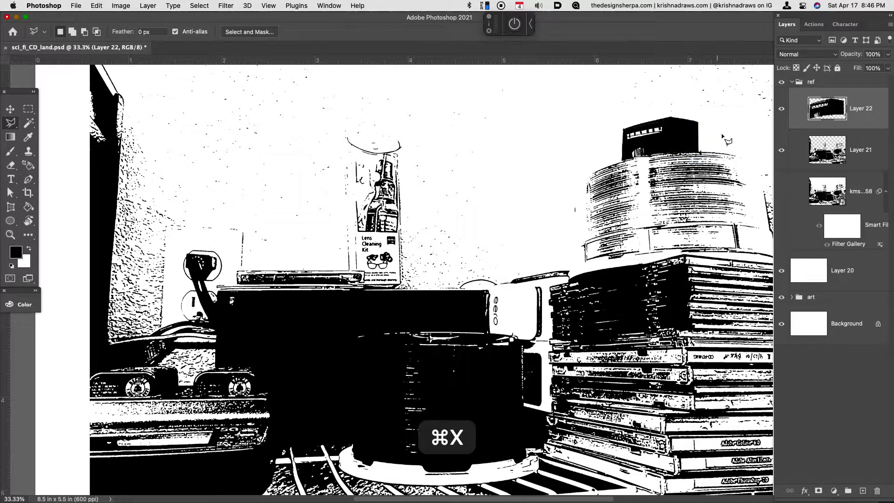
- Brush a utility pole with crossarms above the white adapter, with a curved wire hanging down on each side
key(b)
click(504, 278)
shift+click(503, 236)
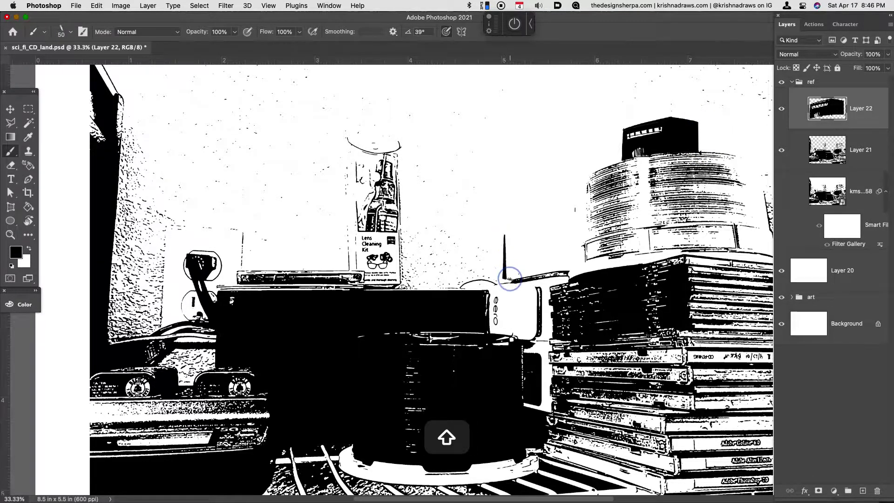
click(504, 240)
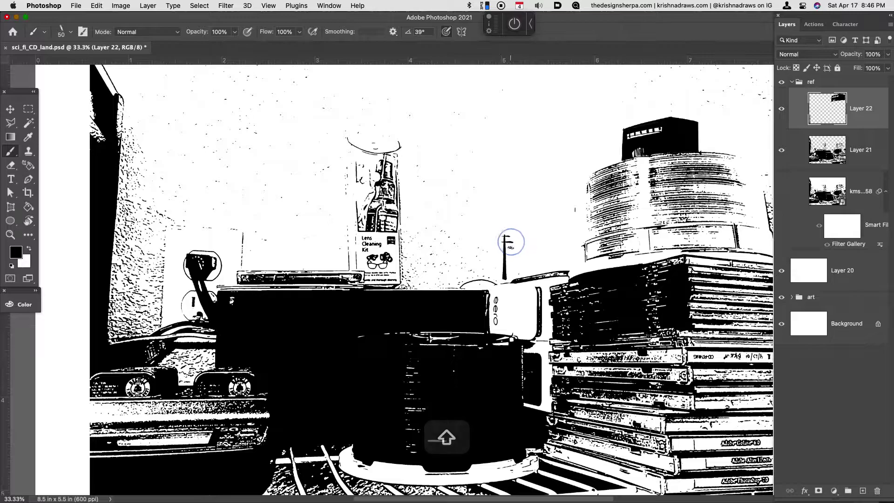
shift+click(511, 240)
drag(509, 240, 536, 275)
drag(504, 241, 477, 279)
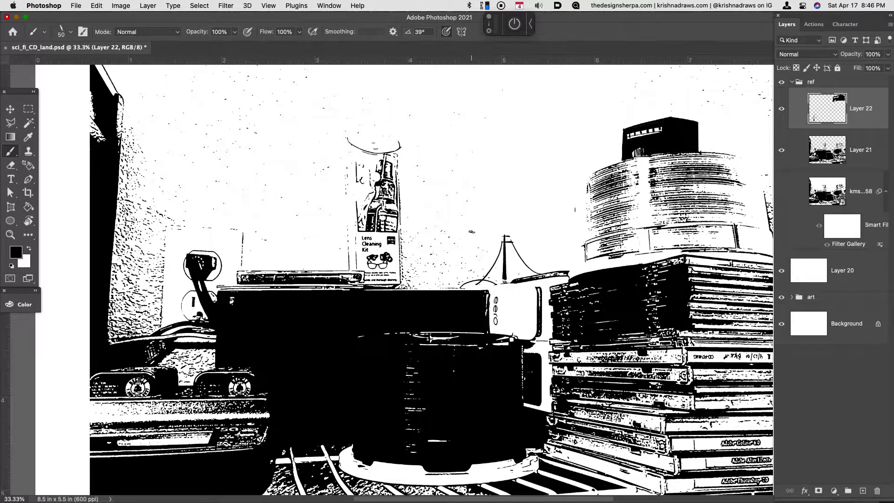
- Lasso the Lens Cleaning Kit lettering and glasses picture on the package and cut them from Layer 21
key(l)
key(shift+l)
key(shift+l)
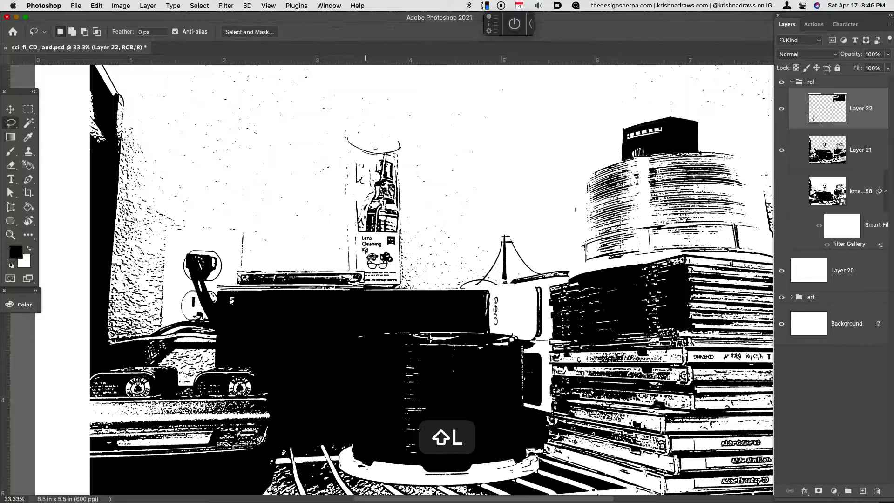
mouse_move(390, 251)
mouse_down()
mouse_move(372, 271)
mouse_move(359, 258)
mouse_move(386, 240)
mouse_up()
key(super+x)
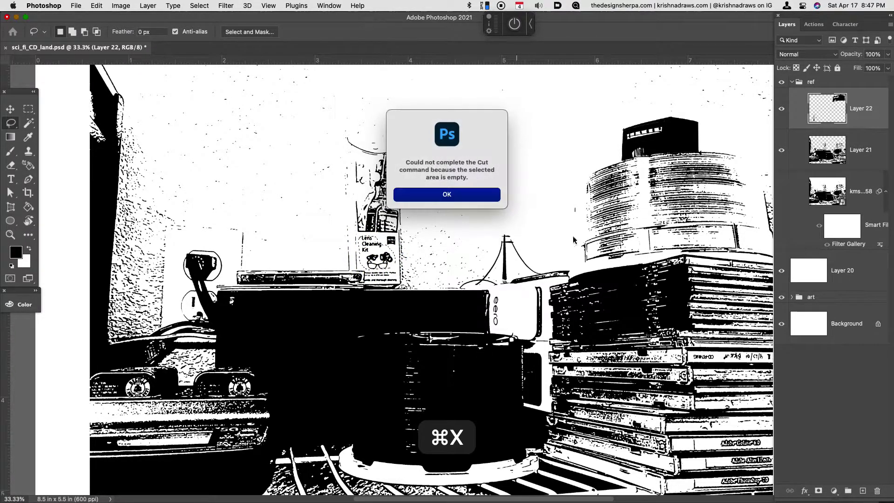
key(Escape)
key(alt+[)
key(super+x)
click(386, 251)
key(super+x)
- Brush a curved structure and a pole with a square billboard on top of the flat CD case beside the package
key(b)
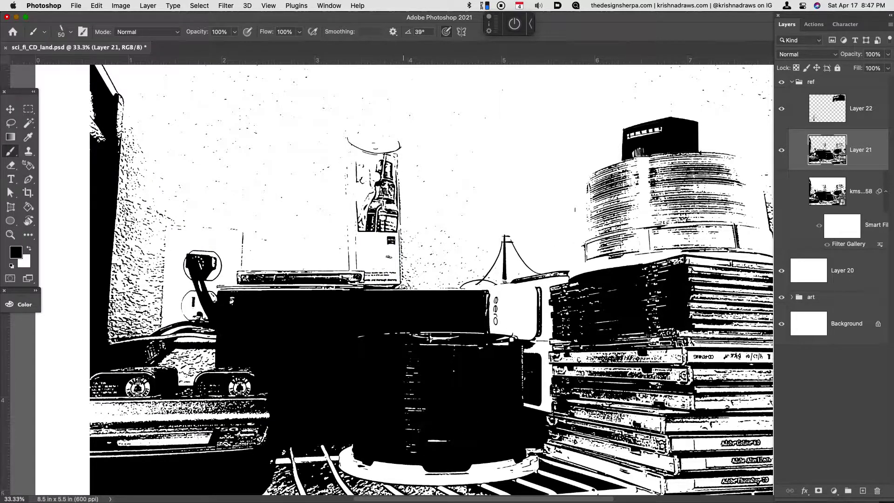
drag(320, 275, 319, 231)
mouse_move(264, 253)
mouse_down()
mouse_move(267, 269)
mouse_move(300, 259)
mouse_move(305, 268)
mouse_up()
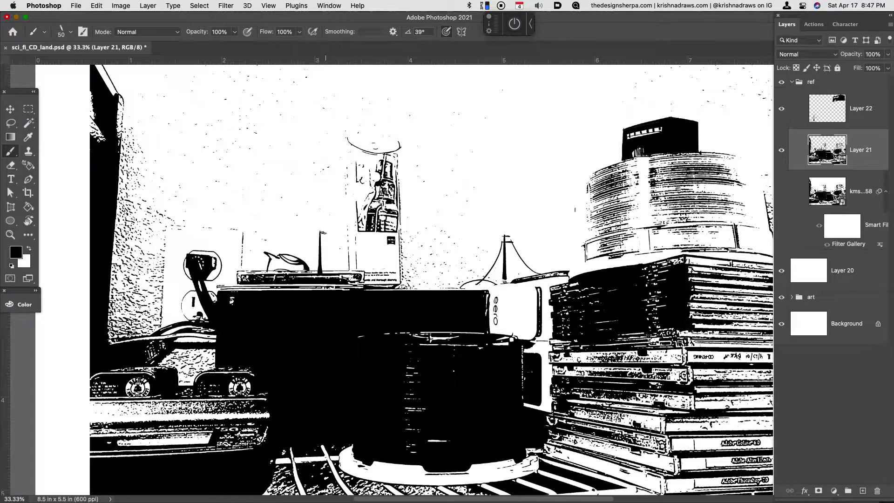
drag(317, 236, 323, 240)
mouse_move(307, 229)
mouse_down()
mouse_move(320, 210)
mouse_move(331, 229)
mouse_move(320, 206)
mouse_up()
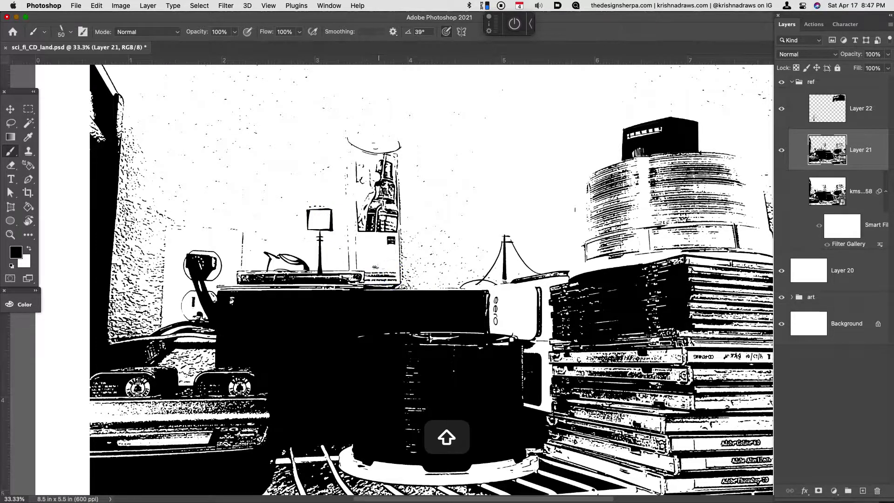
- Outline the package as a cylindrical tower with straight sides and an elliptical top, and brush rubble along the roof beside it
drag(352, 242, 350, 271)
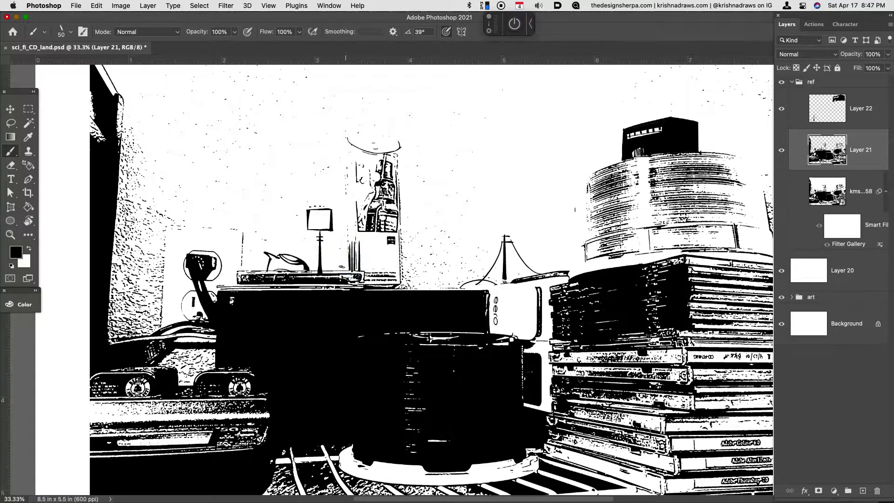
shift+click(347, 138)
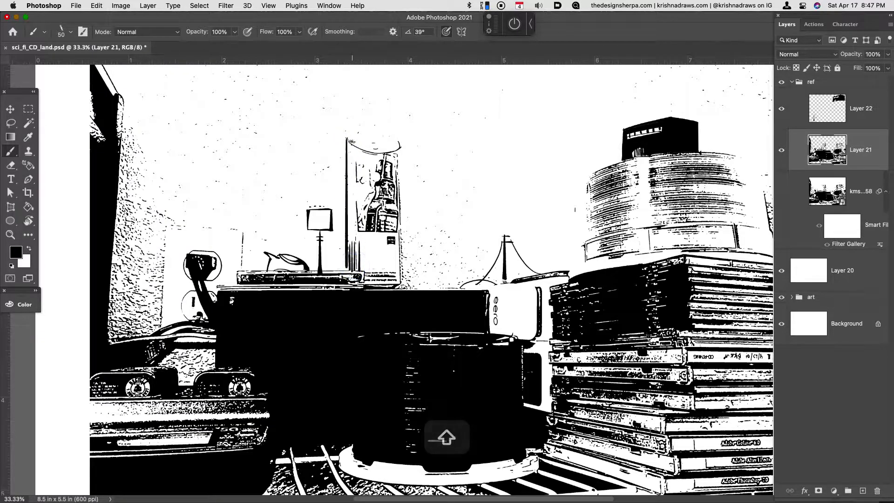
mouse_move(347, 139)
mouse_down()
mouse_move(397, 140)
mouse_move(403, 161)
mouse_up()
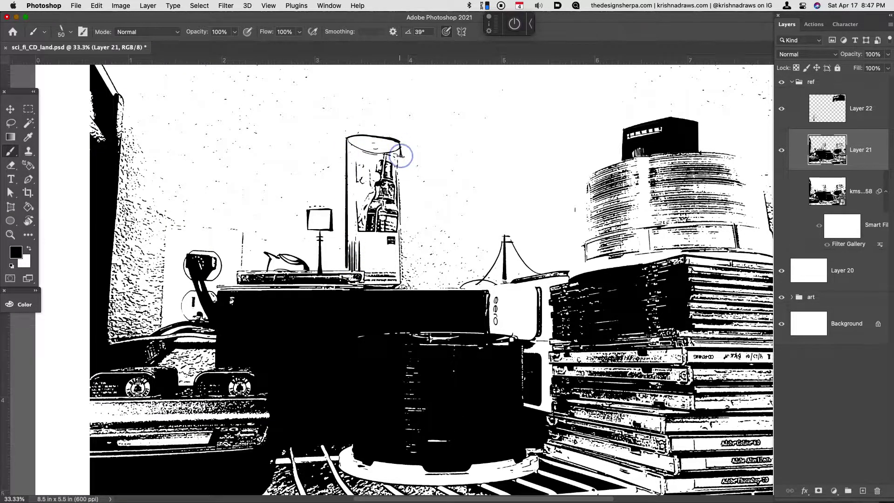
key(super+z)
shift+click(401, 275)
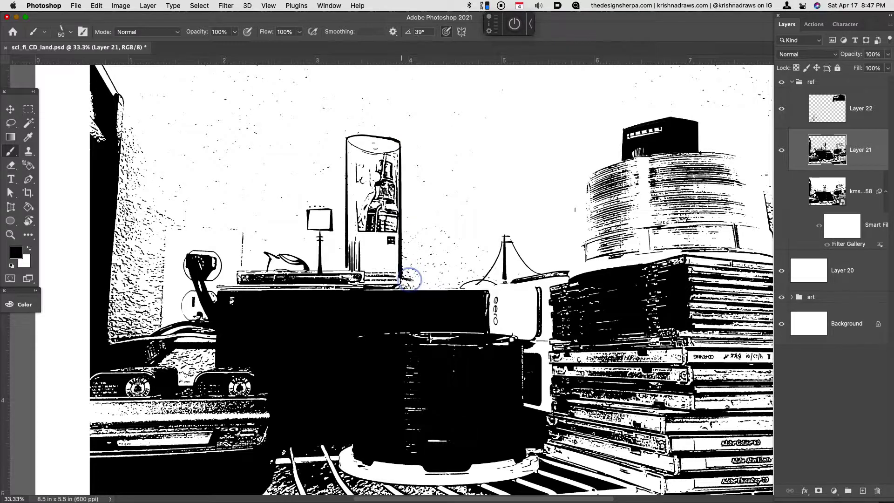
mouse_move(420, 287)
mouse_down()
mouse_move(401, 282)
mouse_move(461, 282)
mouse_move(452, 286)
mouse_up()
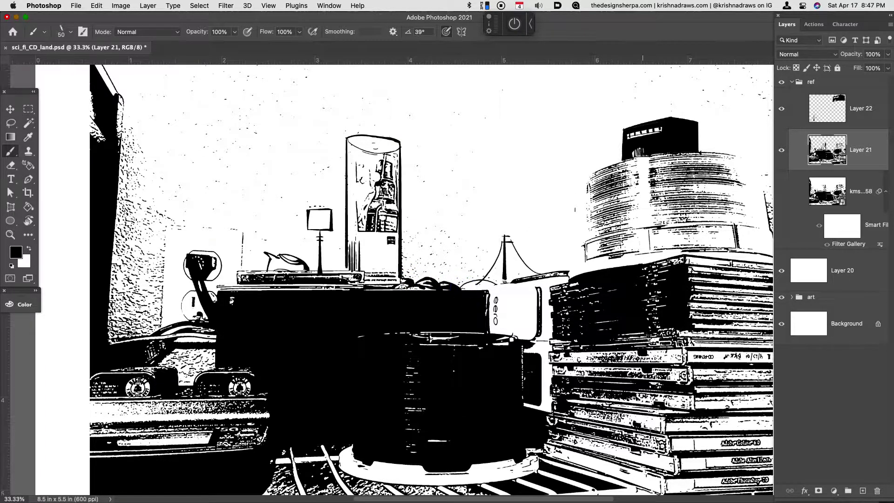
- Cut a tall, tapered doorway shape out of the black building front on Layer 21 with the Polygonal Lasso
key(shift+l)
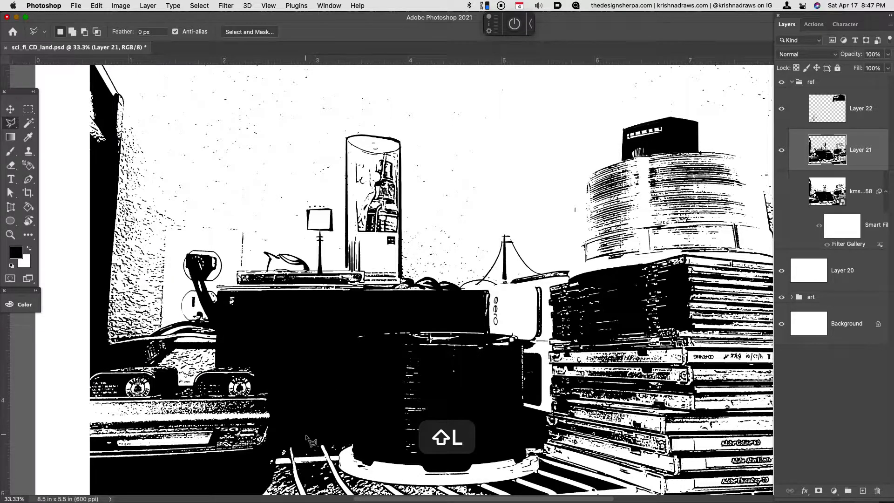
click(296, 439)
click(303, 316)
click(322, 316)
click(340, 440)
click(296, 440)
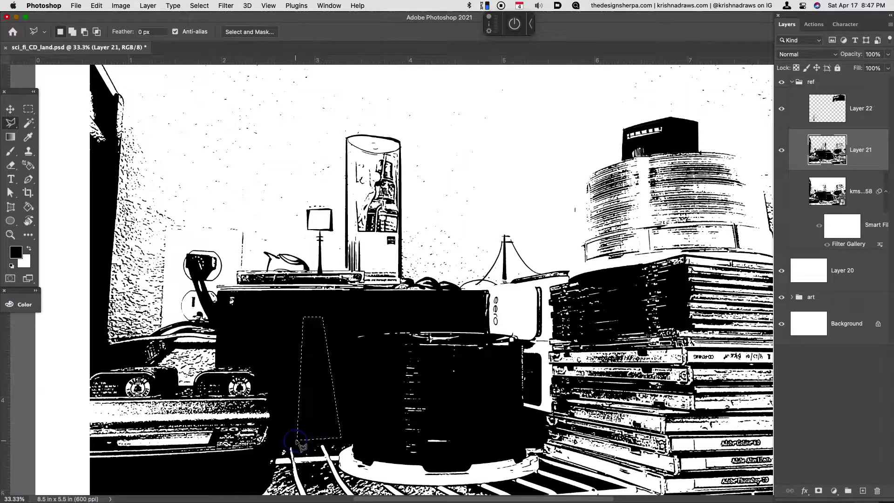
key(super+x)
- Brush vertical shading lines down the right side of the tapered white opening and curved hatching across its base
key(b)
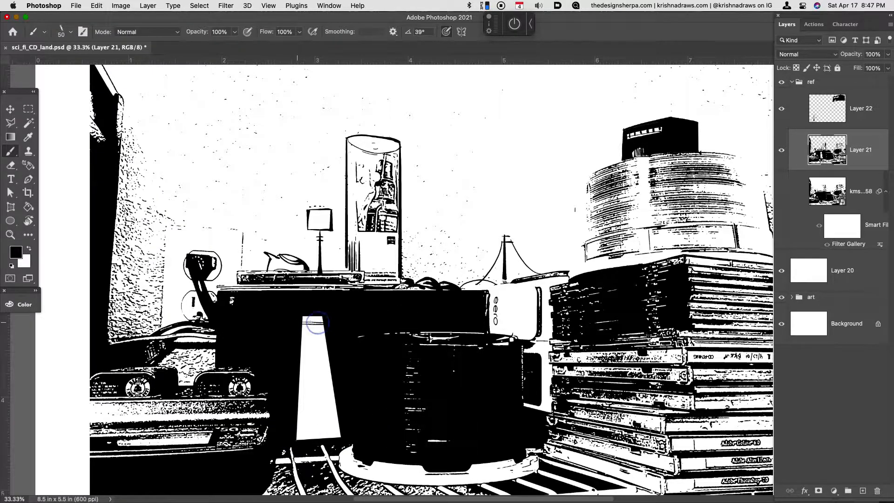
click(320, 321)
shift+click(320, 423)
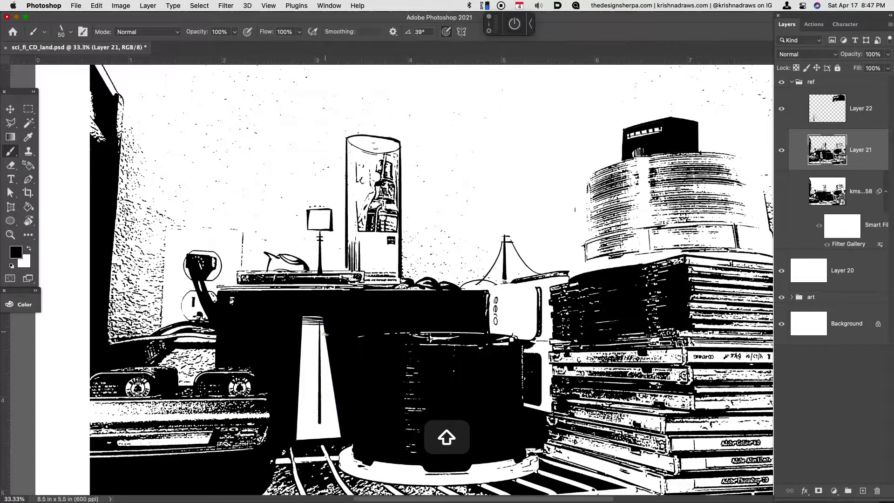
shift+click(323, 325)
shift+click(331, 421)
shift+click(331, 363)
shift+click(333, 418)
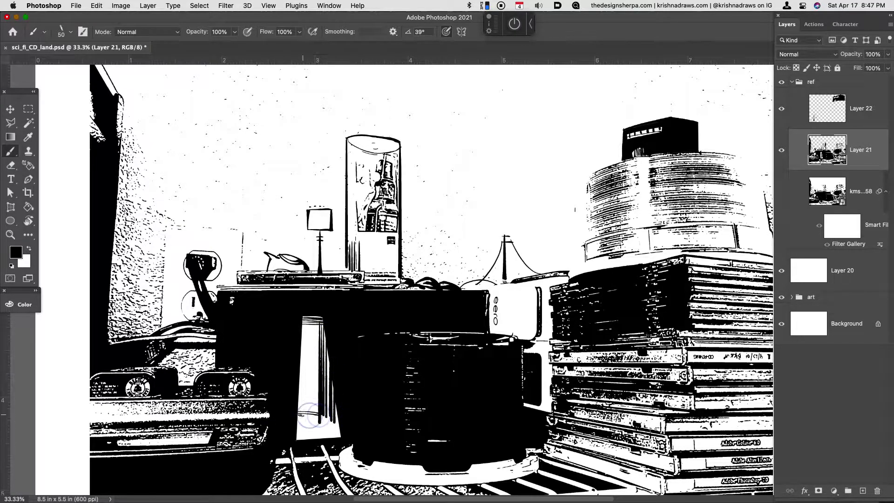
mouse_move(312, 420)
mouse_down()
mouse_move(325, 425)
mouse_move(300, 439)
mouse_move(342, 424)
mouse_move(345, 433)
mouse_up()
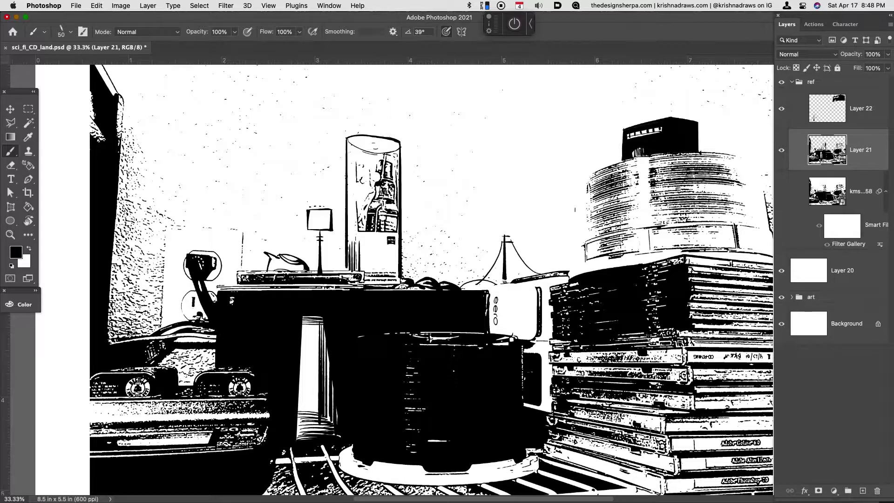
- Try reapplying the last Filter Gallery effect to Layer 21, and undo it
click(228, 7)
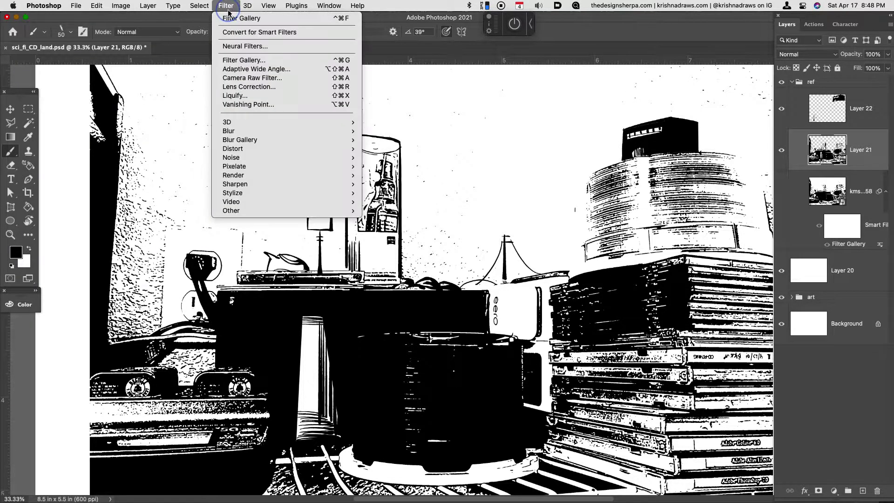
click(244, 17)
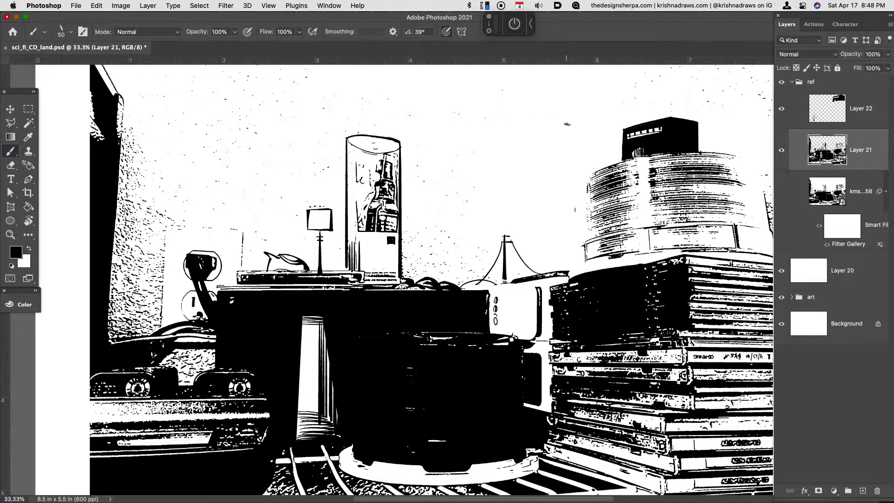
key(super+z)
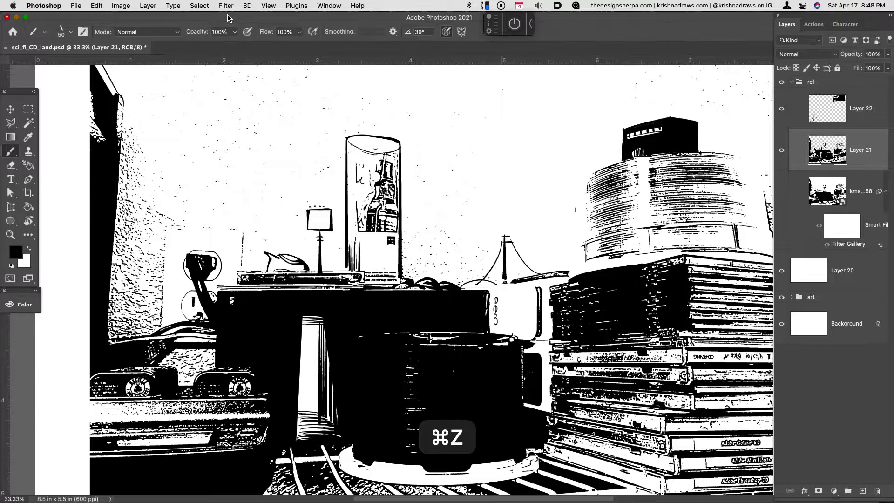
- Preview the Sketch filter Stamp on Layer 21 in the Filter Gallery, and cancel without applying it
click(228, 7)
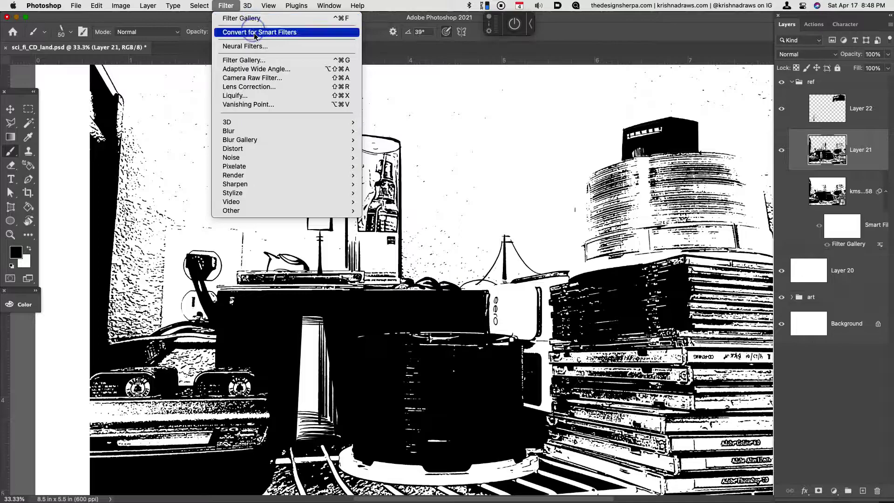
click(257, 61)
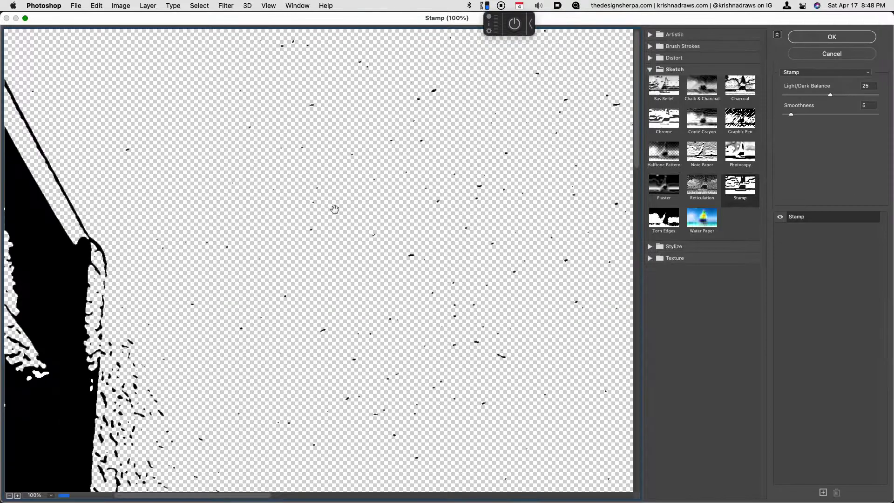
click(740, 201)
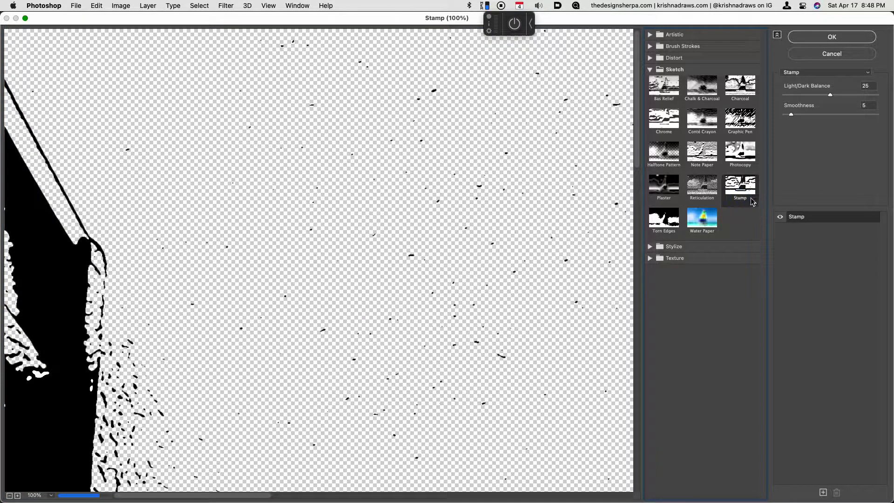
click(807, 56)
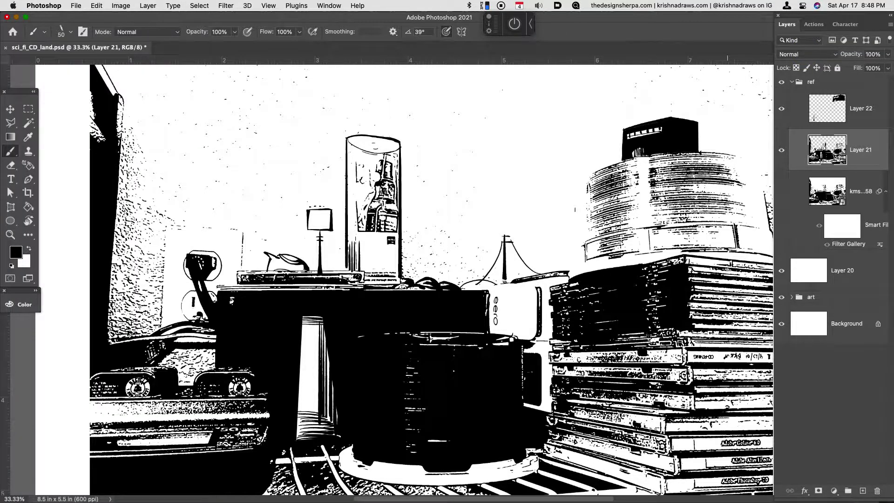
- Hide the ref group and the white Layer 20 to show the whole coloured cityscape in the art group
click(781, 82)
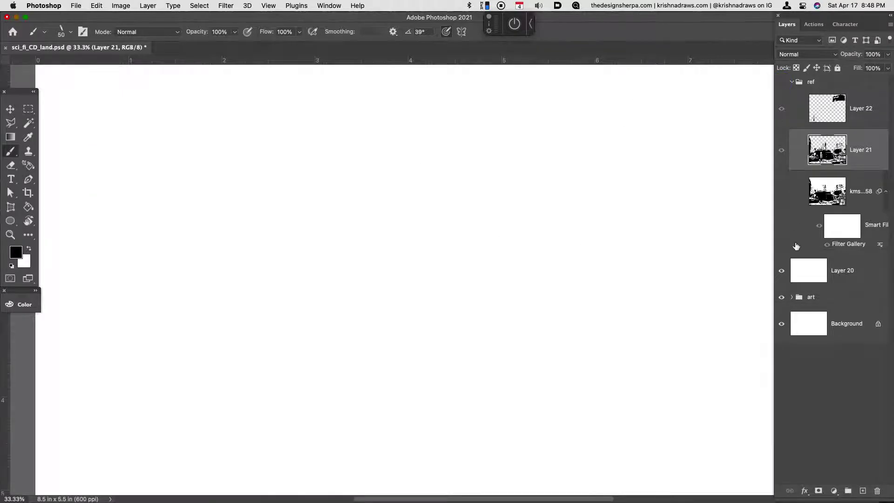
click(782, 266)
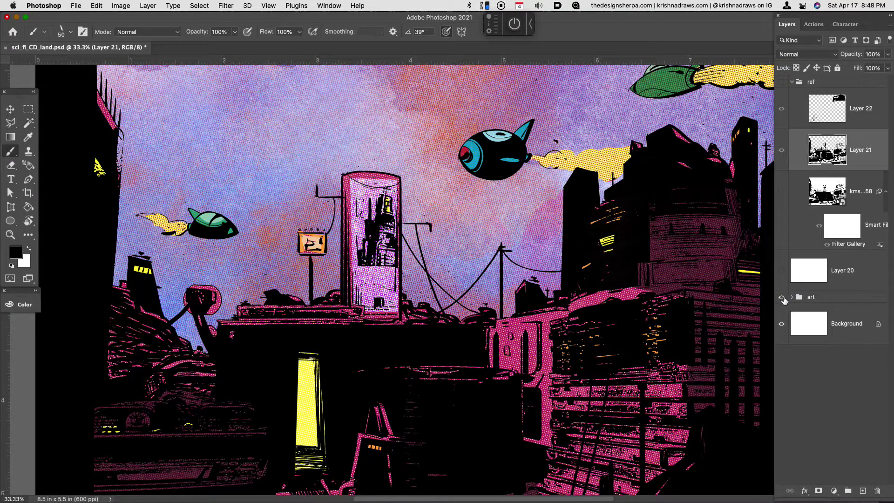
key(super+minus)
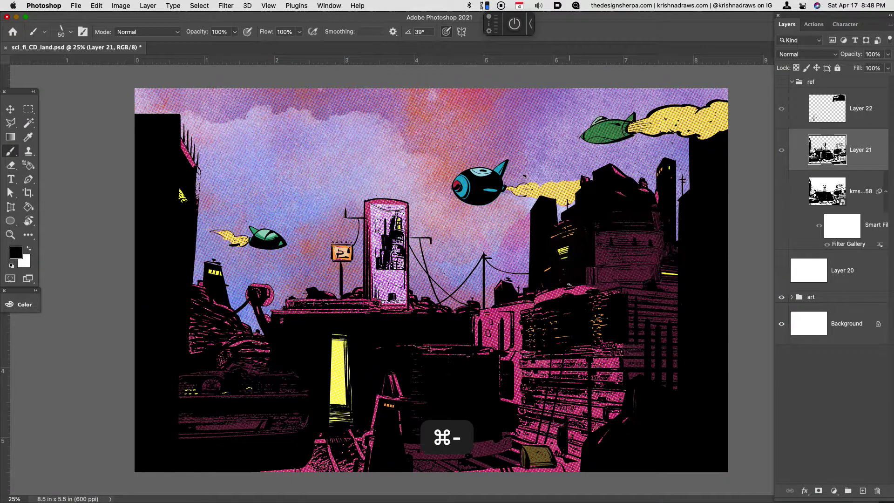